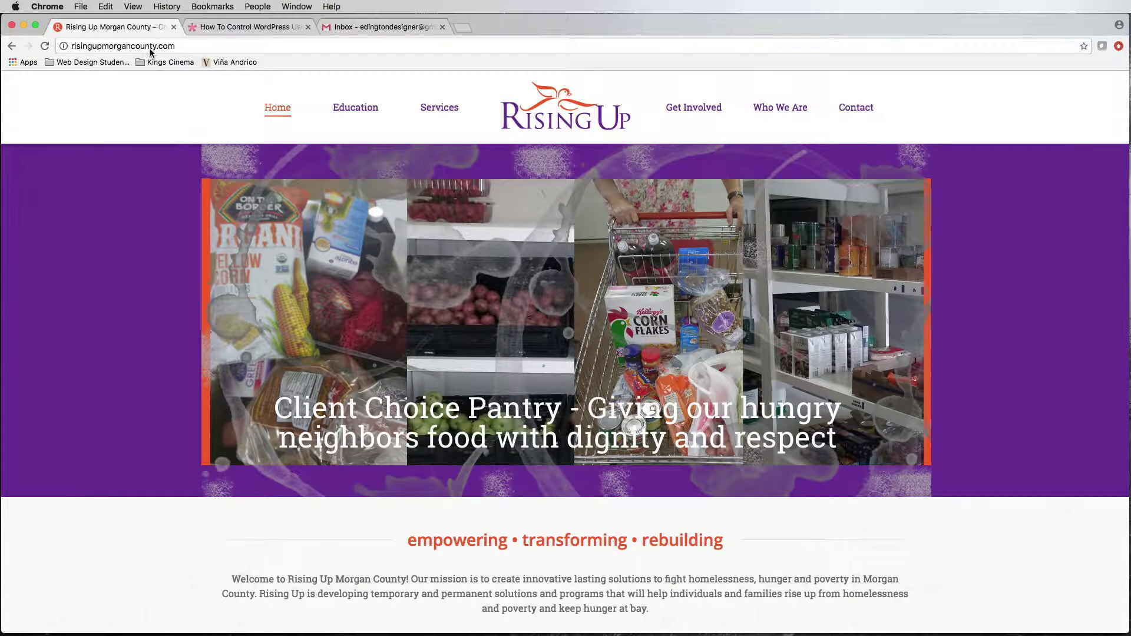
# - Append /wp-admin/ to the site address to load the WordPress login page
pyautogui.click(184, 45)
pyautogui.click(185, 45)
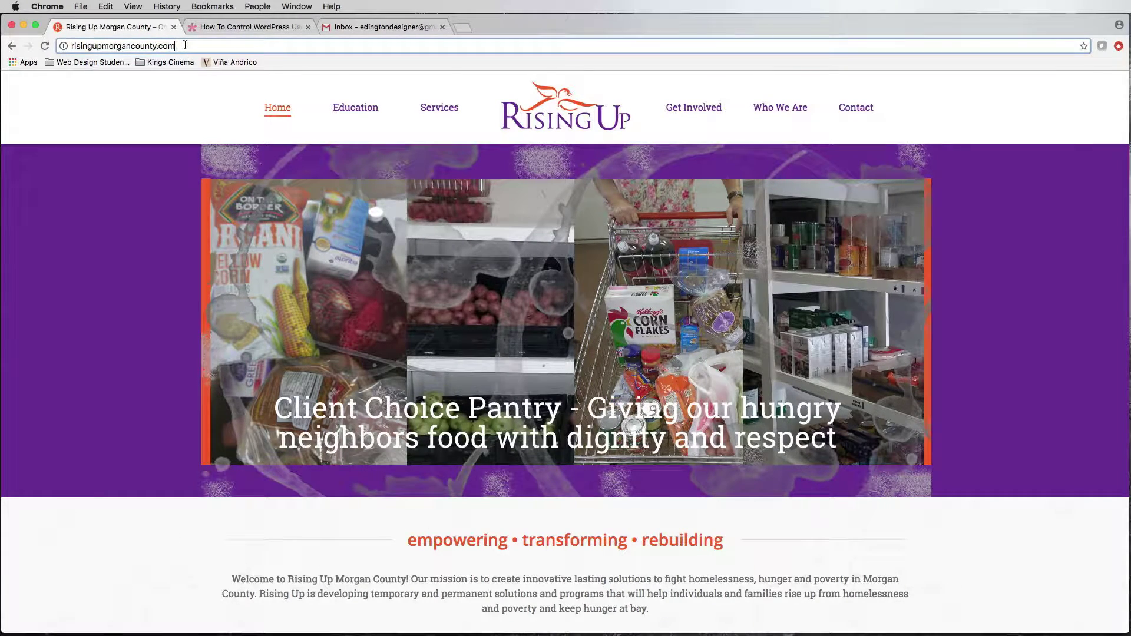
pyautogui.write('/wp-')
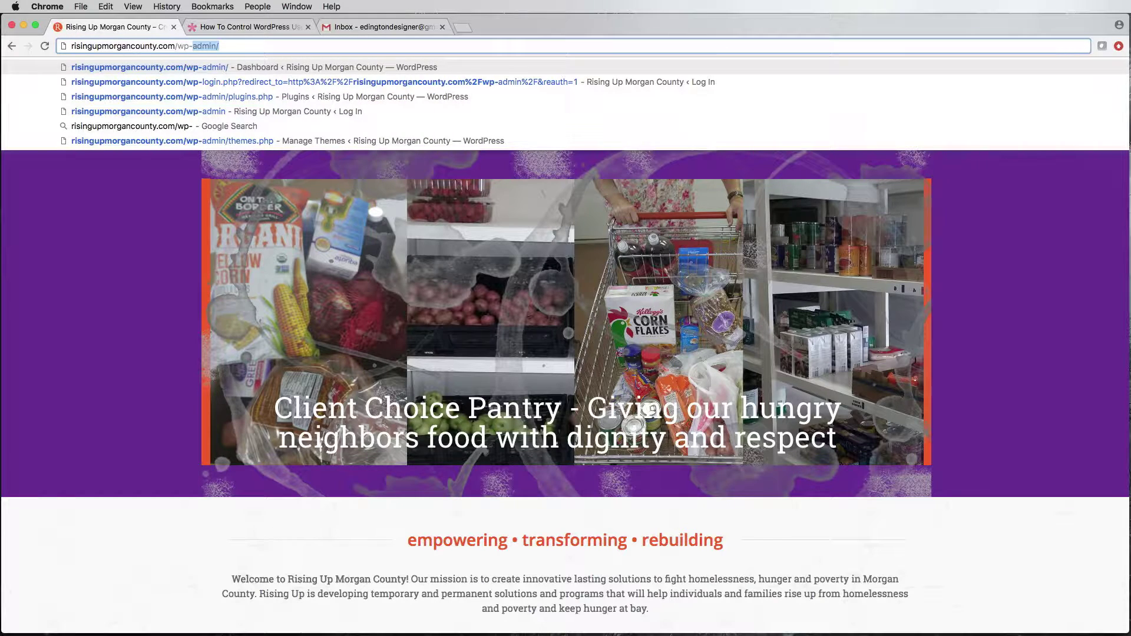
pyautogui.write('admin/')
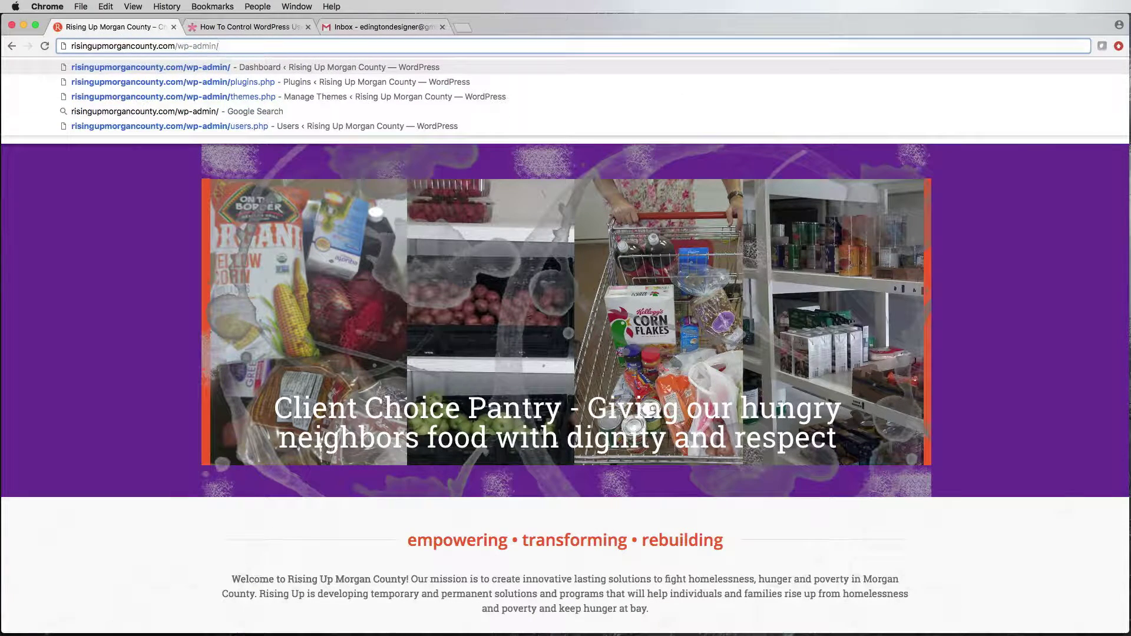
pyautogui.press('Return')
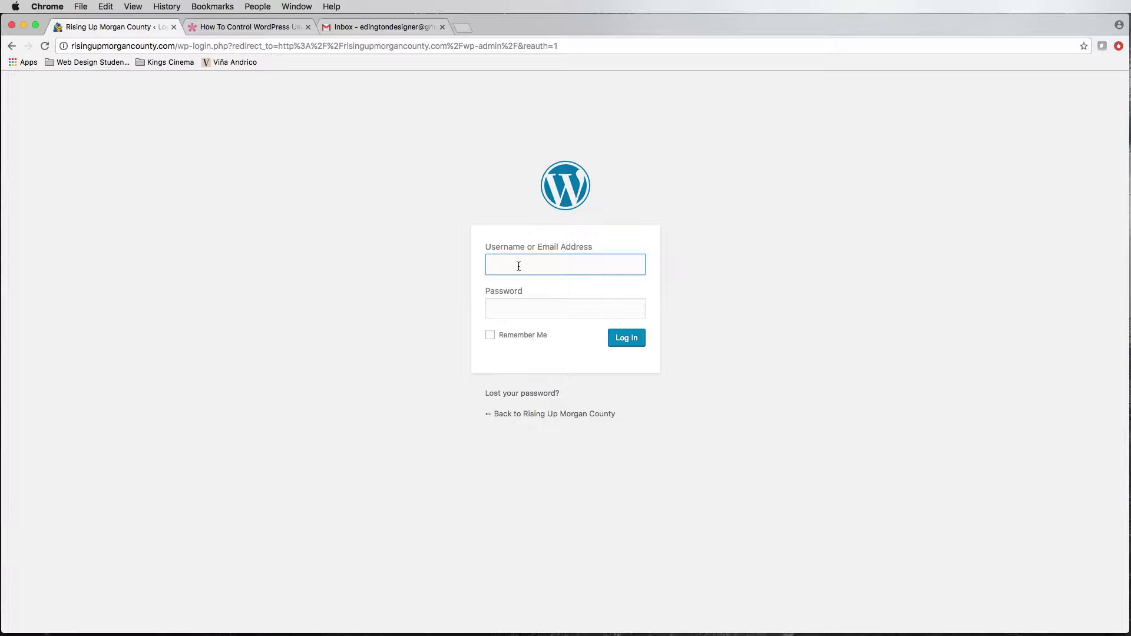
# - Log in with the administrator's username and password
pyautogui.write('username')
pyautogui.press('Tab')
pyautogui.write('********')
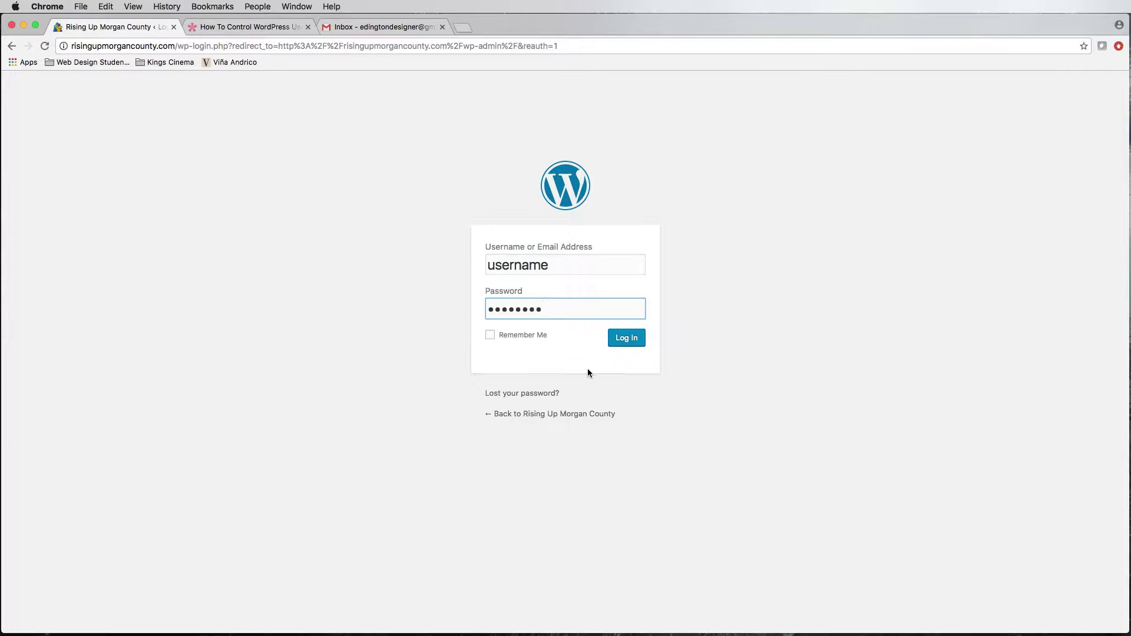
pyautogui.press('Return')
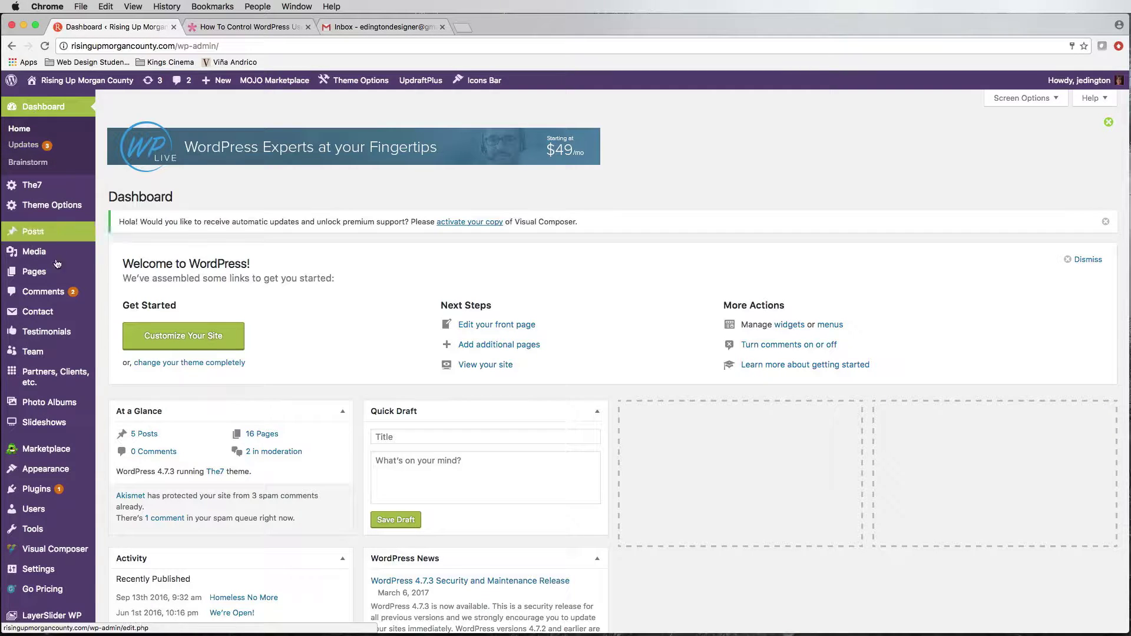
# - Go to Users > All Users and start a new user with Add New
pyautogui.moveTo(56, 499)
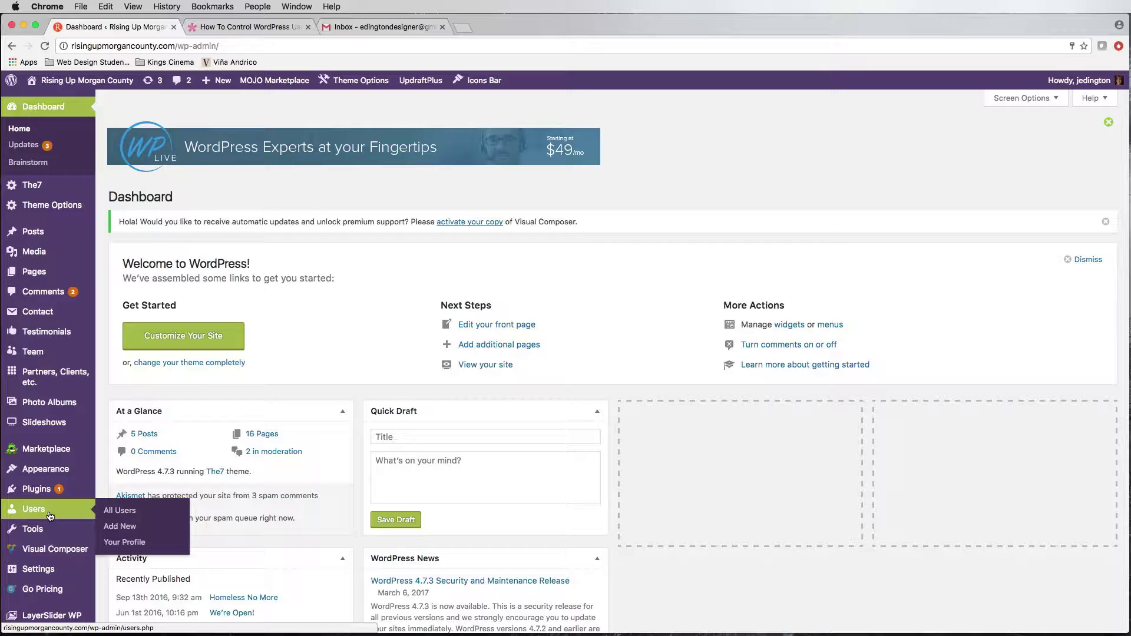
pyautogui.click(108, 513)
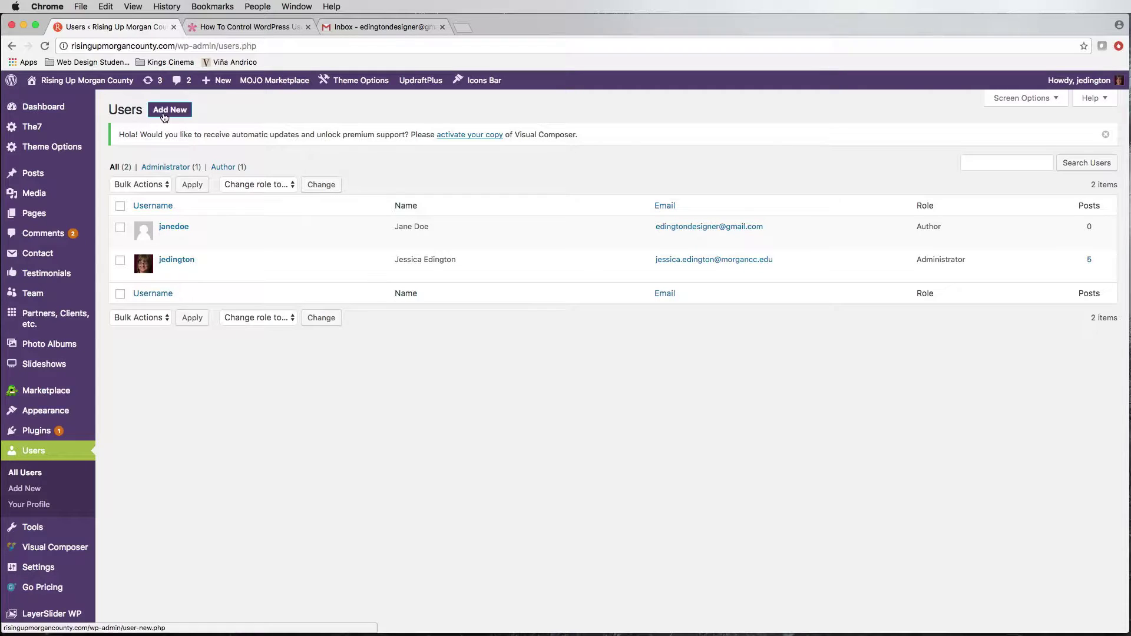
pyautogui.click(32, 489)
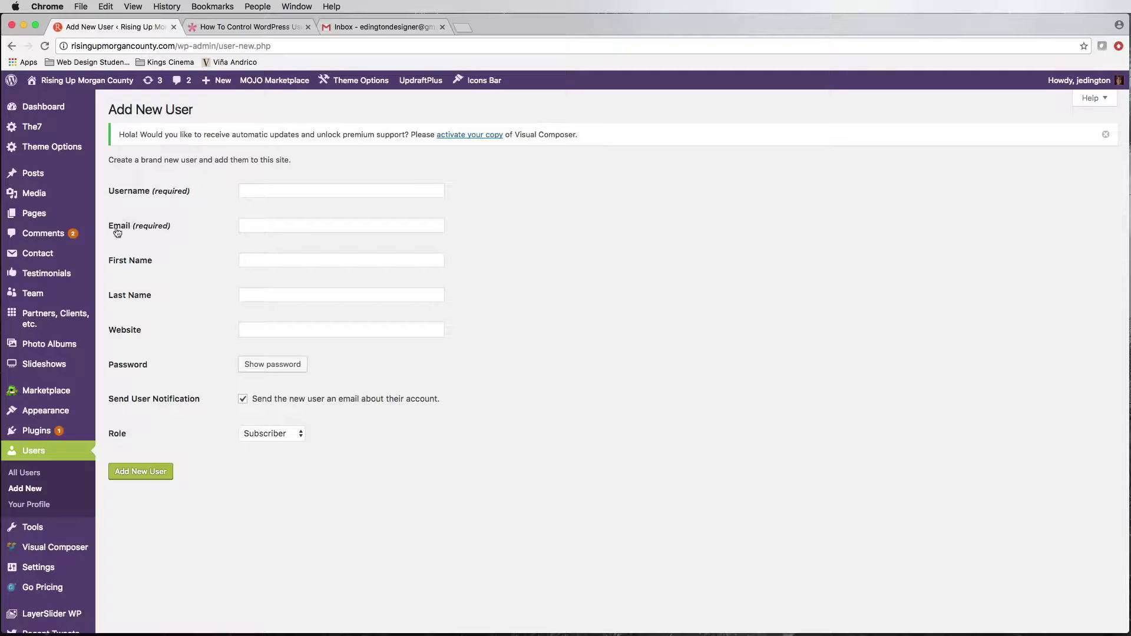
# - Enter the new user's username, e-mail address, first name and last name
pyautogui.click(253, 189)
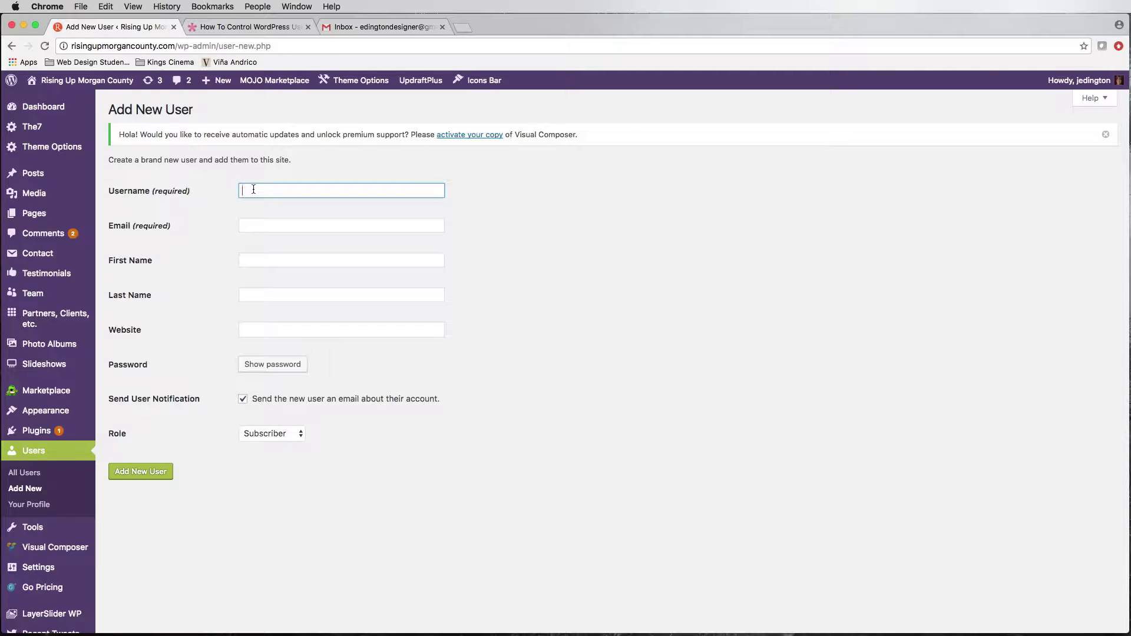
pyautogui.write('johndoe')
pyautogui.press('Tab')
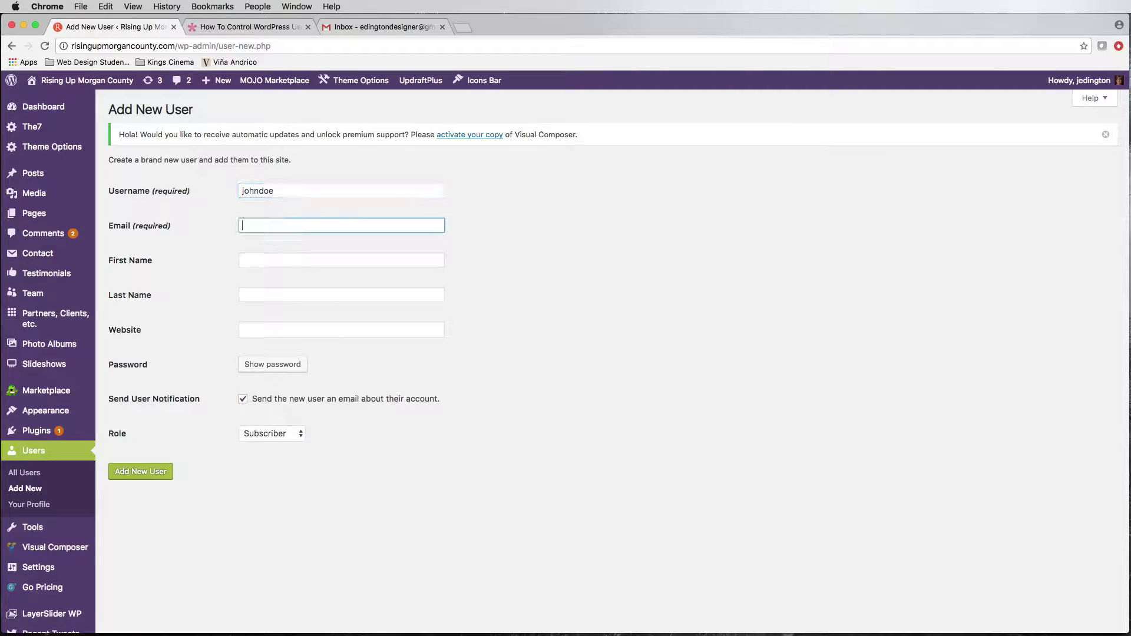
pyautogui.click(283, 259)
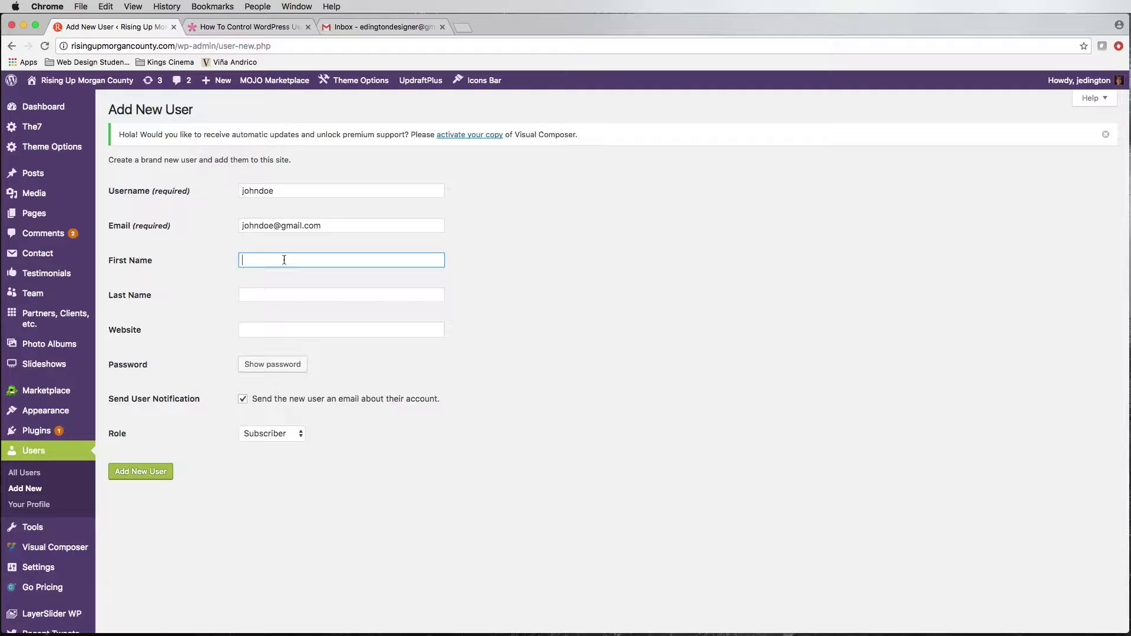
pyautogui.write('John')
pyautogui.press('Tab')
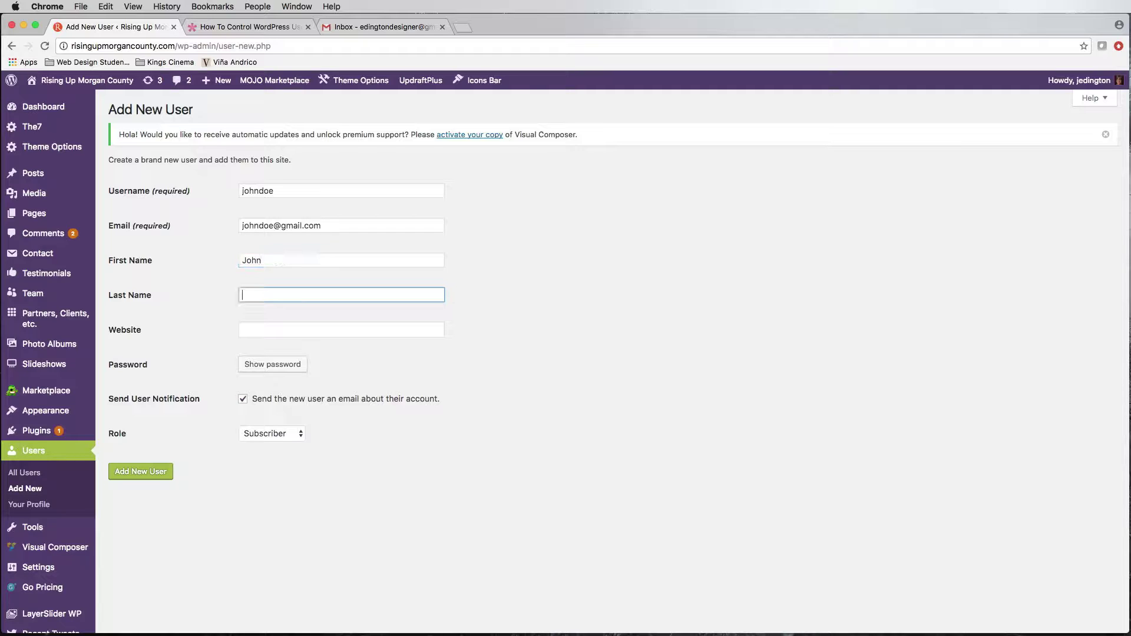
pyautogui.write('Doe')
pyautogui.press('Tab')
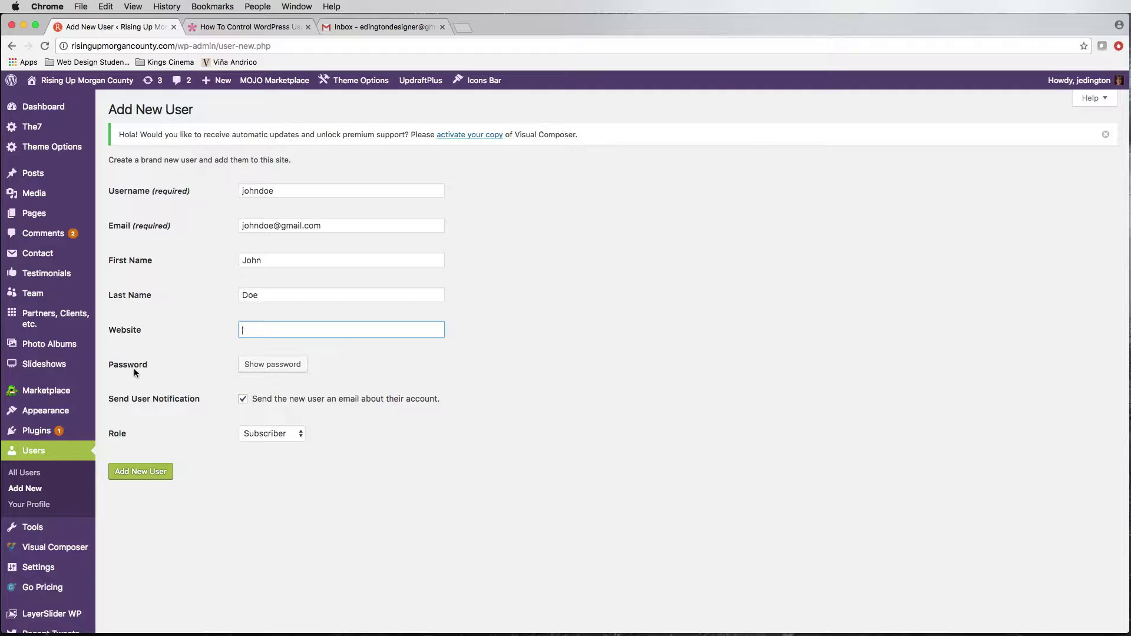
# - Give the user a custom weak password, confirm its use, and check the Role list
pyautogui.click(277, 364)
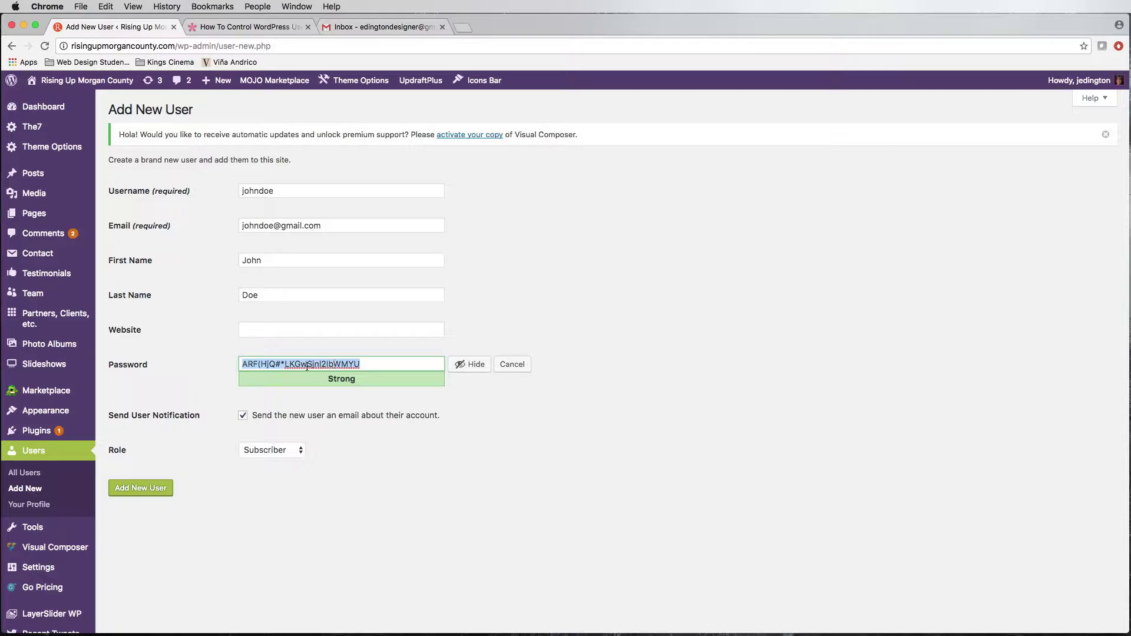
pyautogui.write('Chan')
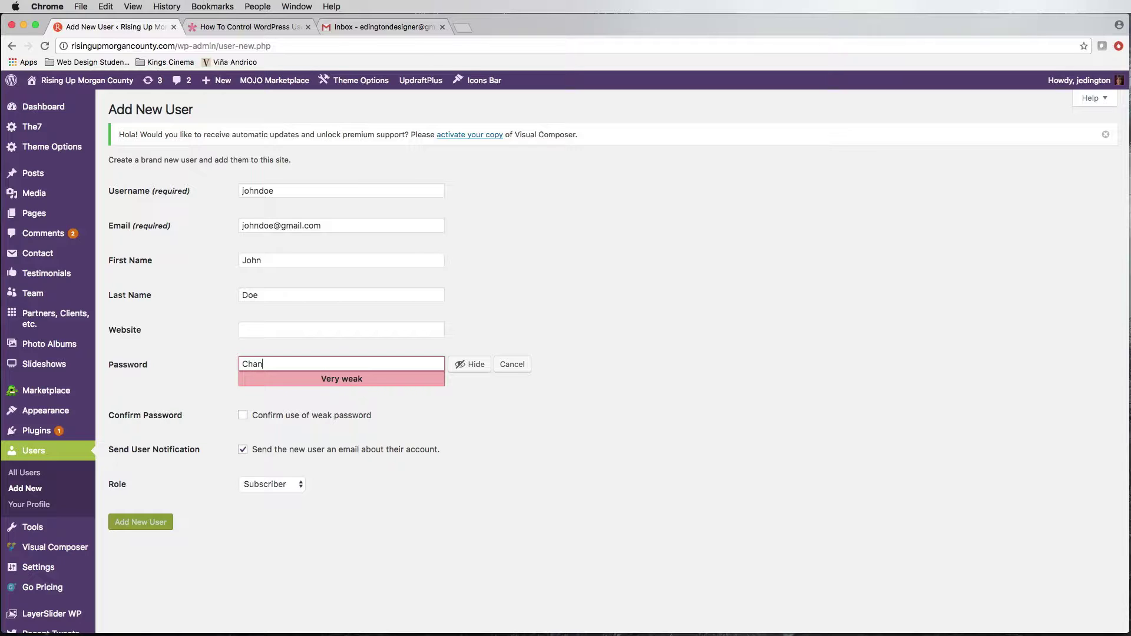
pyautogui.write('geMe2017')
pyautogui.click(243, 415)
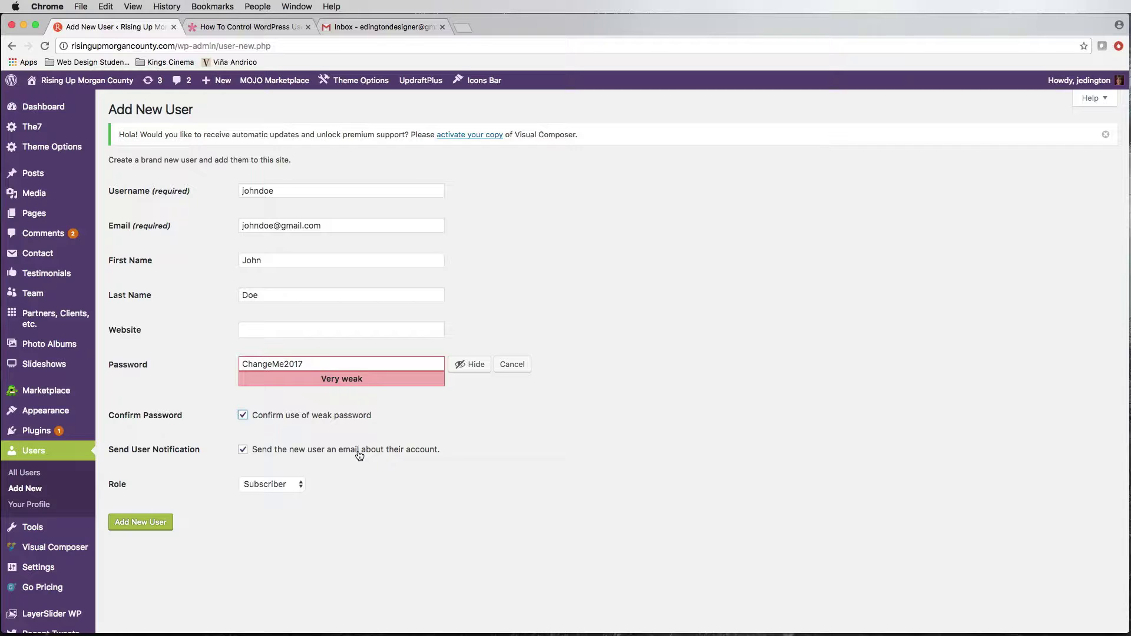
pyautogui.click(265, 486)
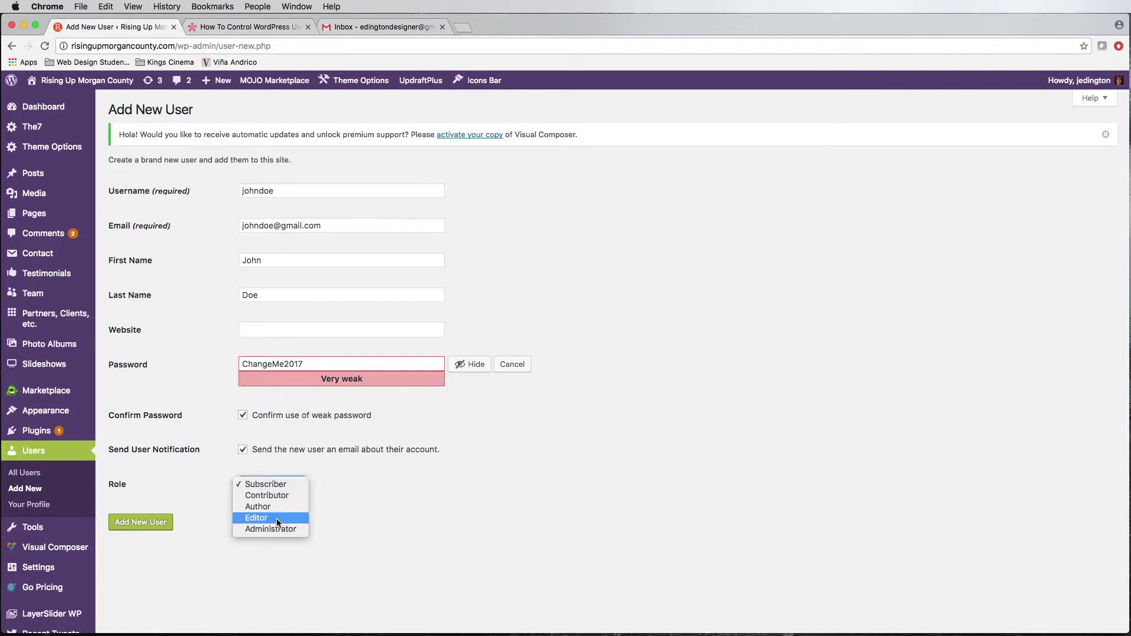
pyautogui.click(267, 29)
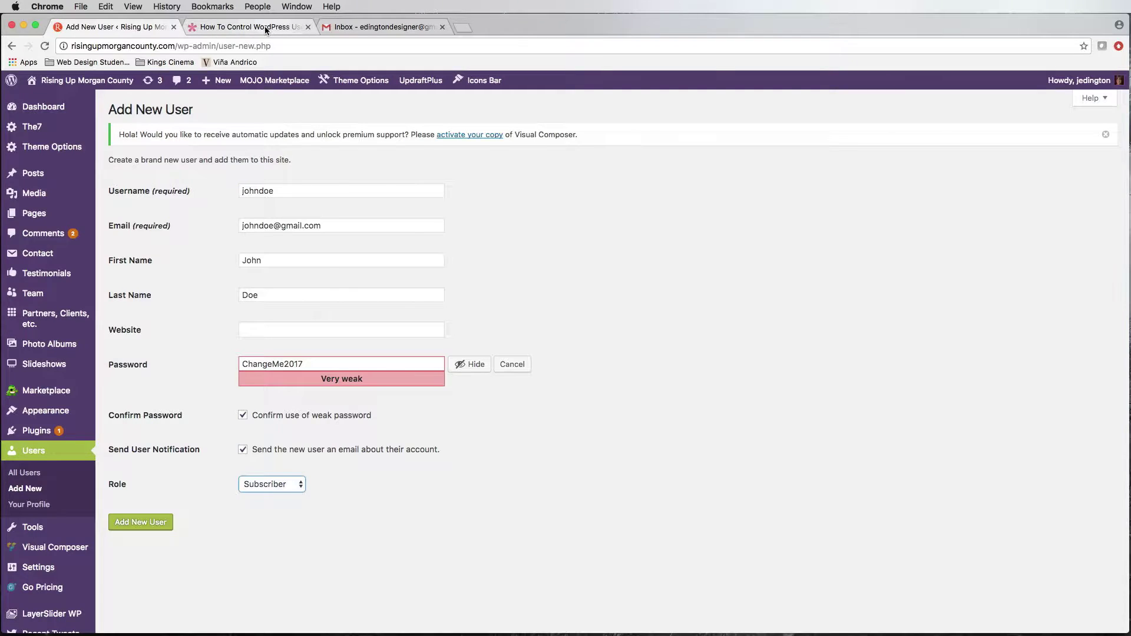
pyautogui.click(267, 28)
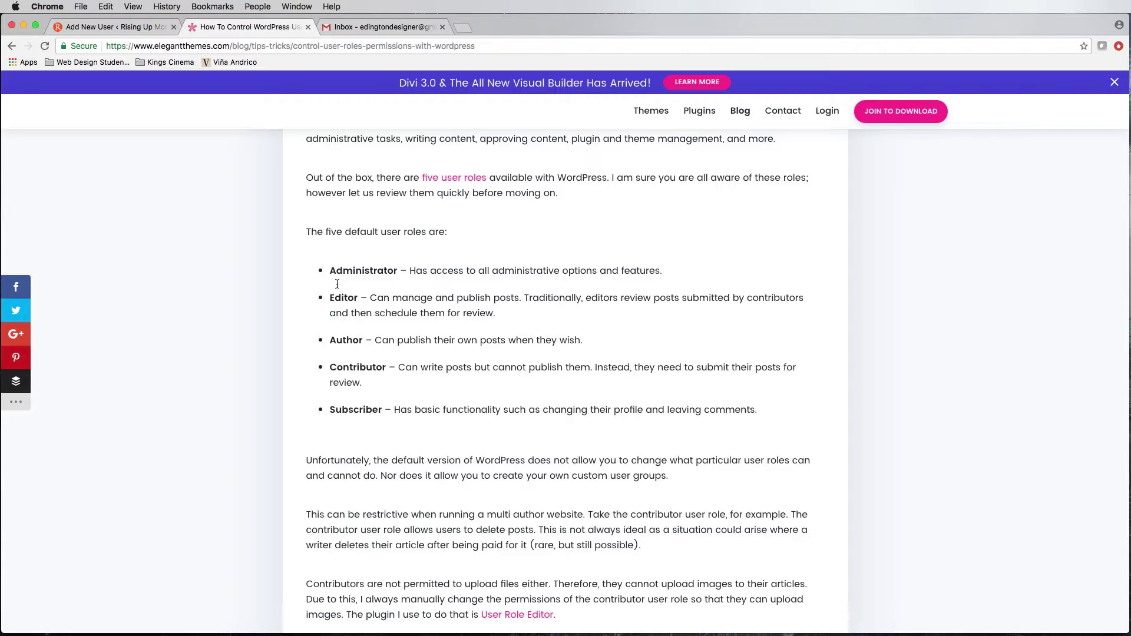
pyautogui.moveTo(336, 283); pyautogui.dragTo(554, 433)
pyautogui.click(548, 436)
pyautogui.click(140, 28)
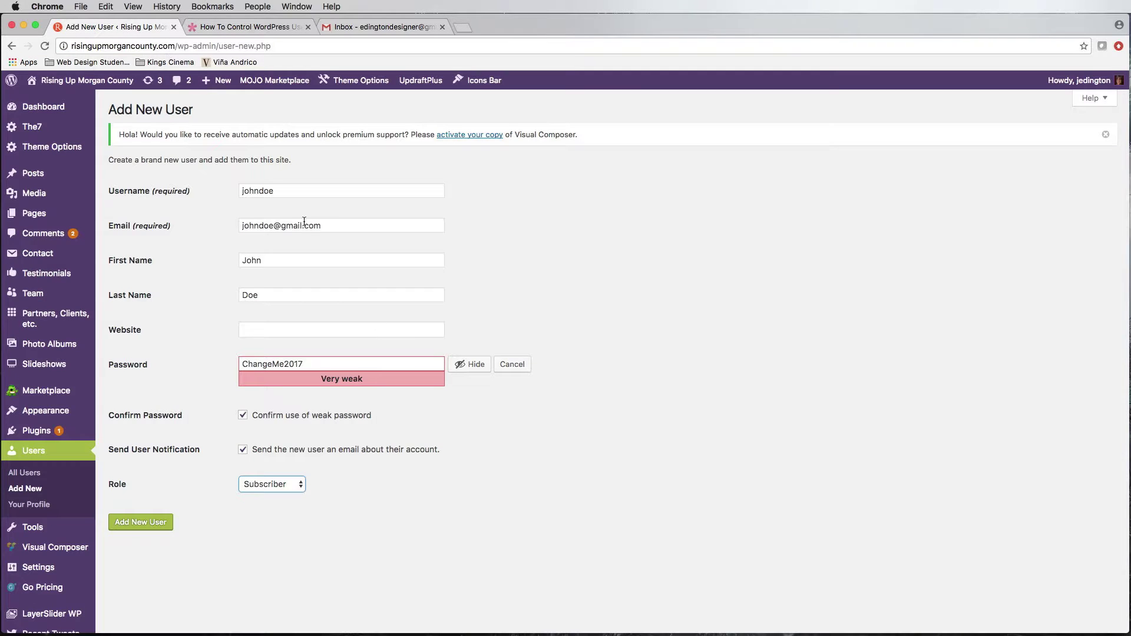
# - Leave the unsaved Add New User form for the All Users list
pyautogui.click(268, 486)
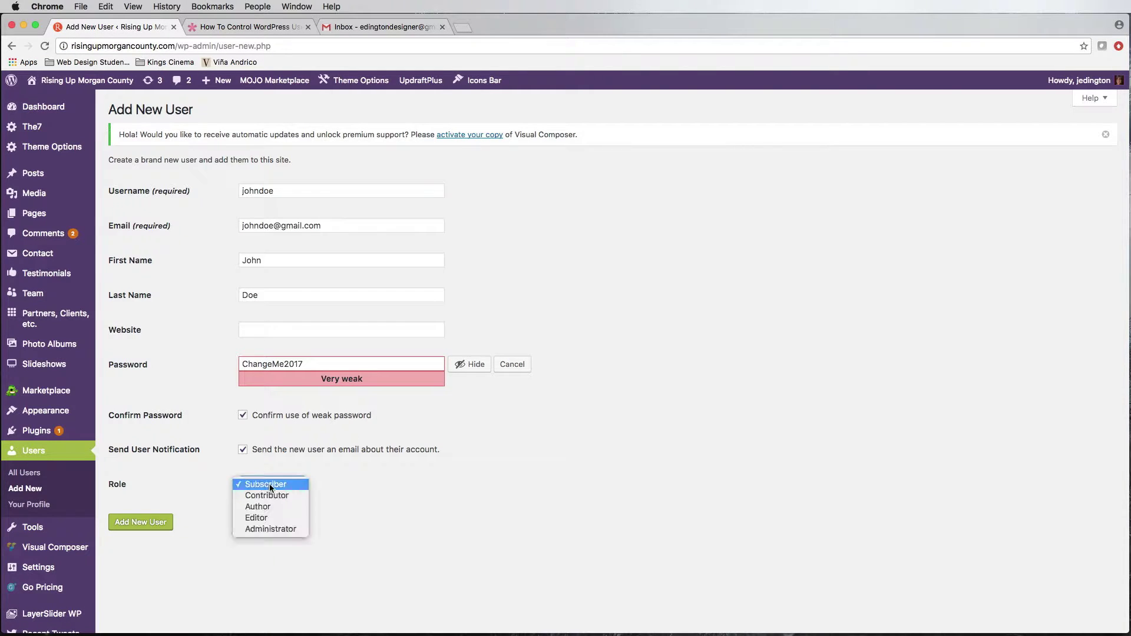
pyautogui.press('Escape')
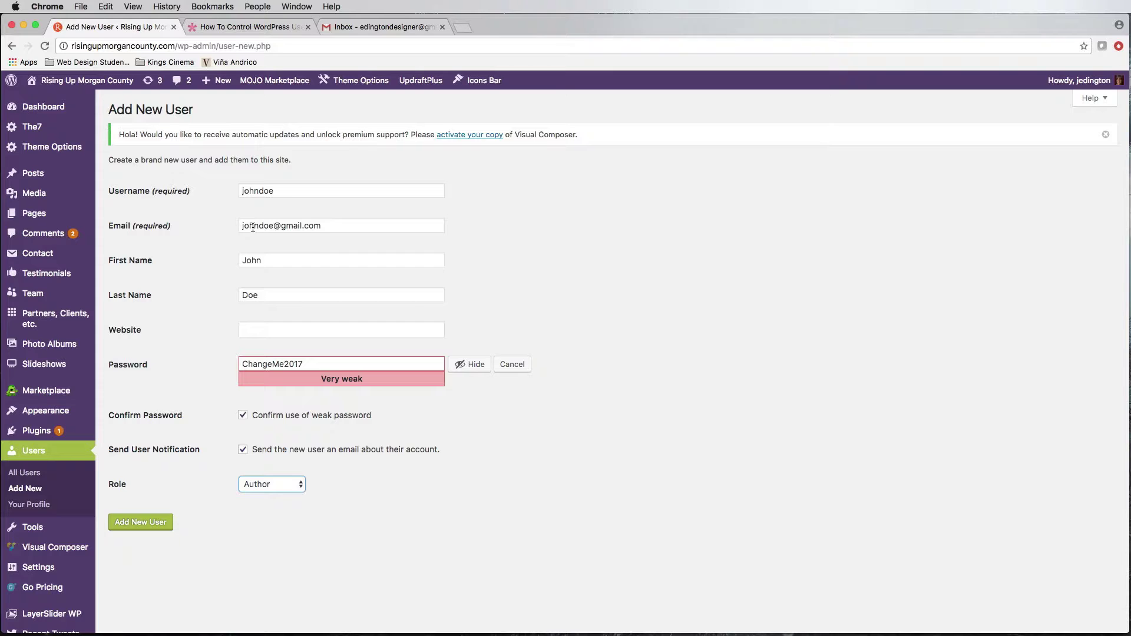
pyautogui.click(27, 476)
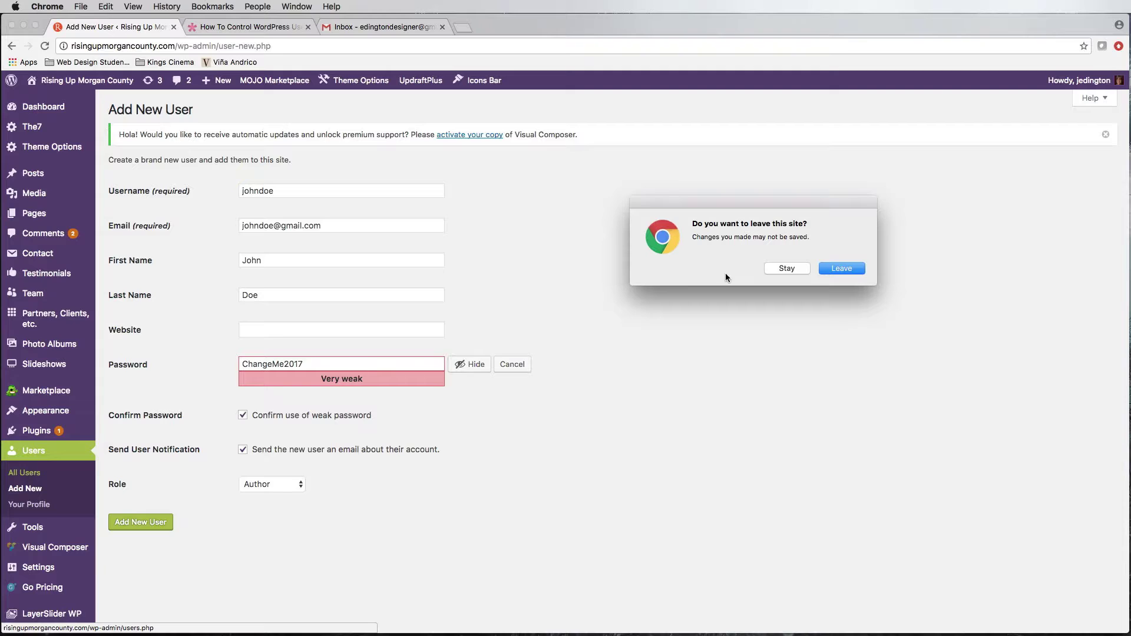
pyautogui.click(835, 268)
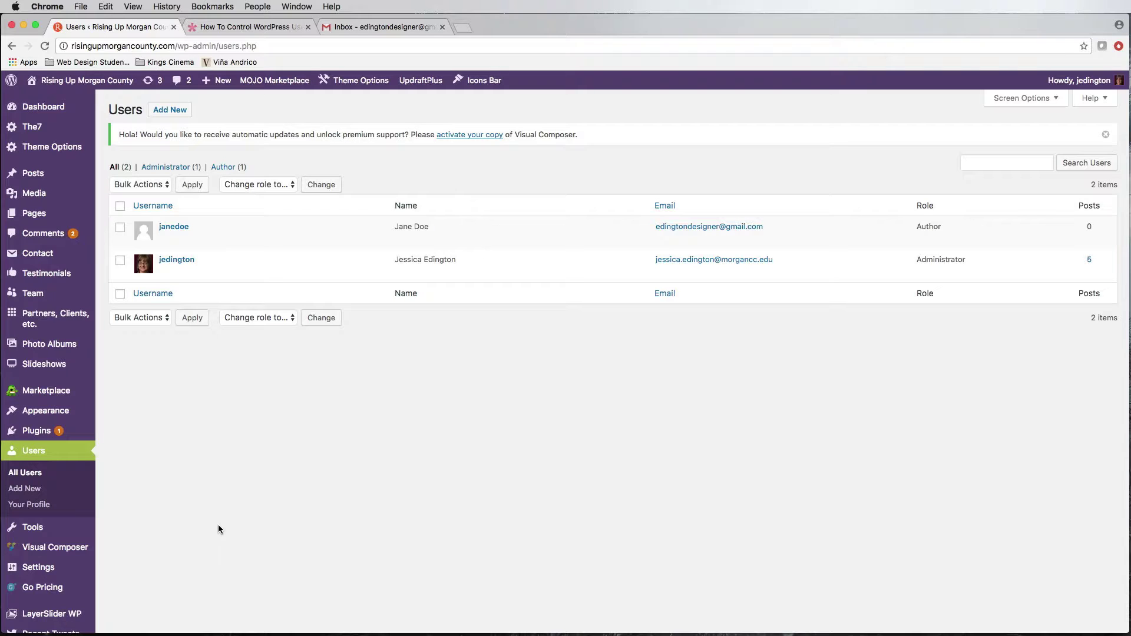
pyautogui.moveTo(177, 238)
# - Move the WordPress account email from Gmail's Spam folder back to the Inbox
pyautogui.click(358, 27)
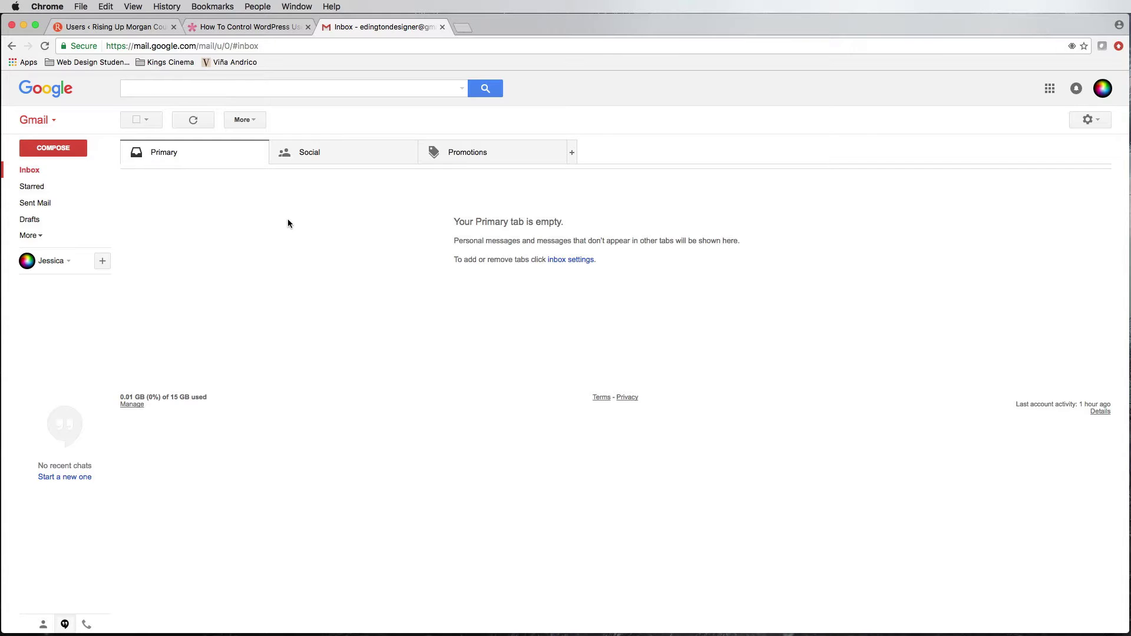
pyautogui.click(28, 235)
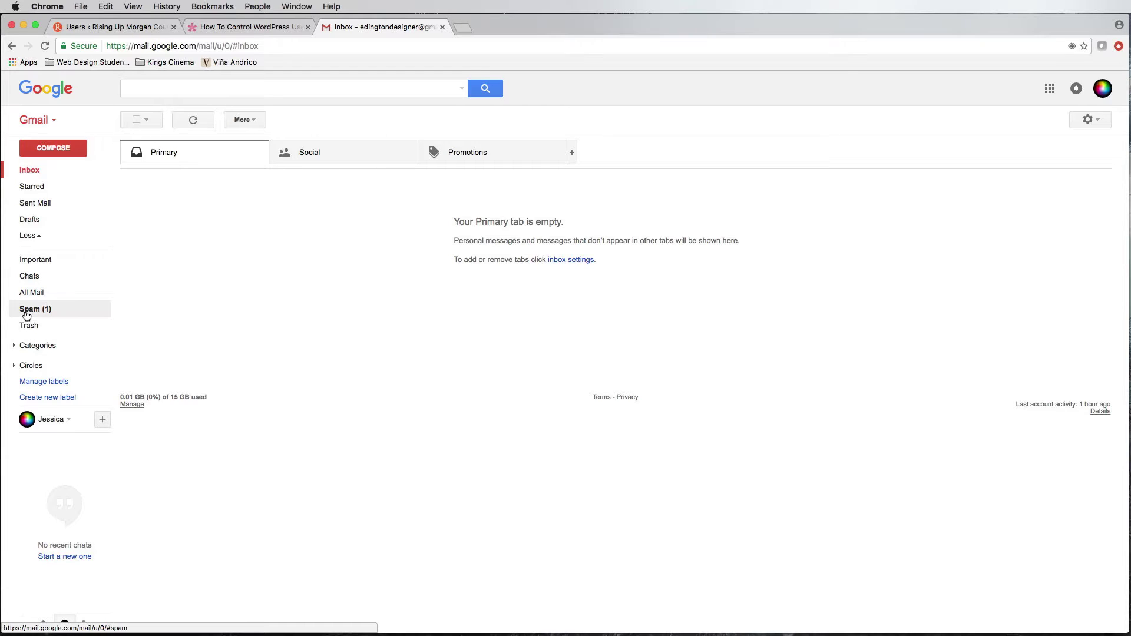
pyautogui.click(27, 311)
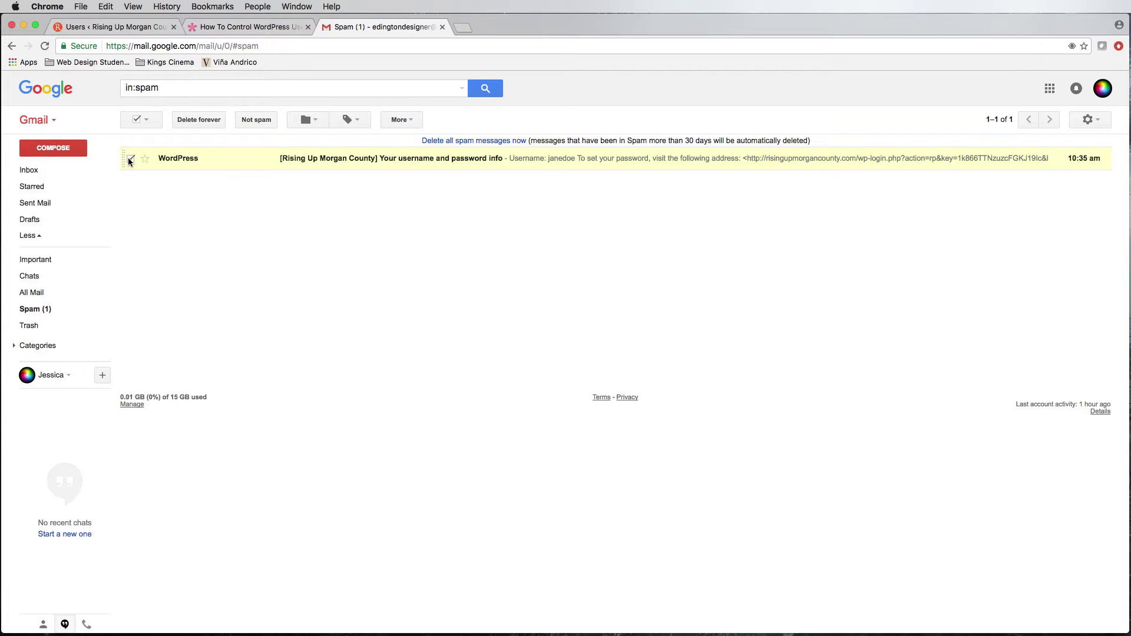
pyautogui.click(254, 121)
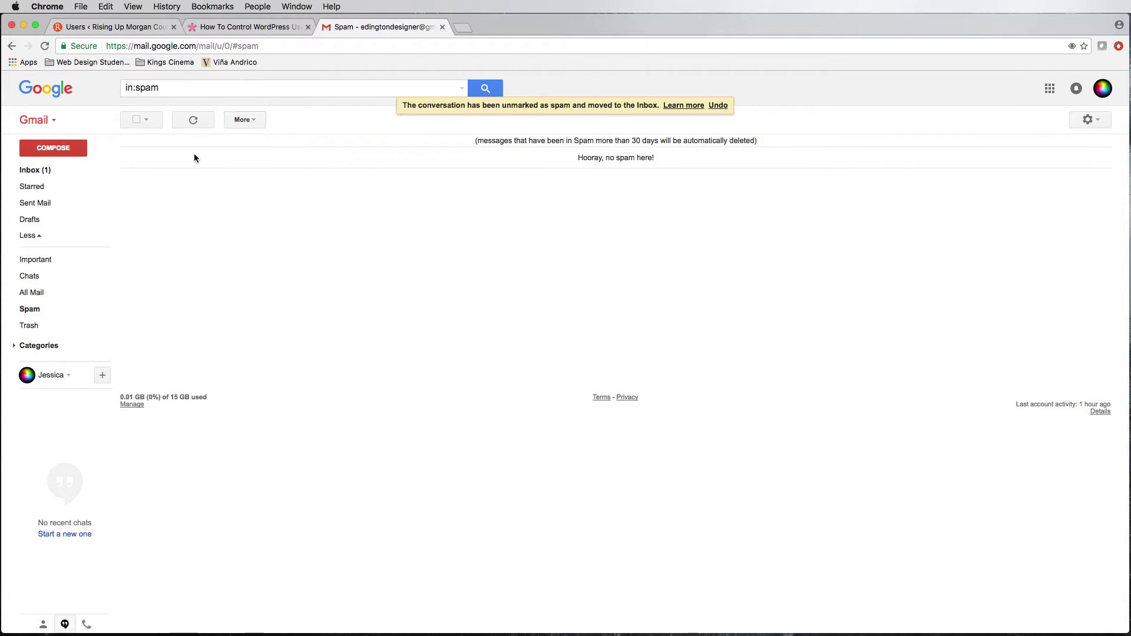
pyautogui.click(42, 172)
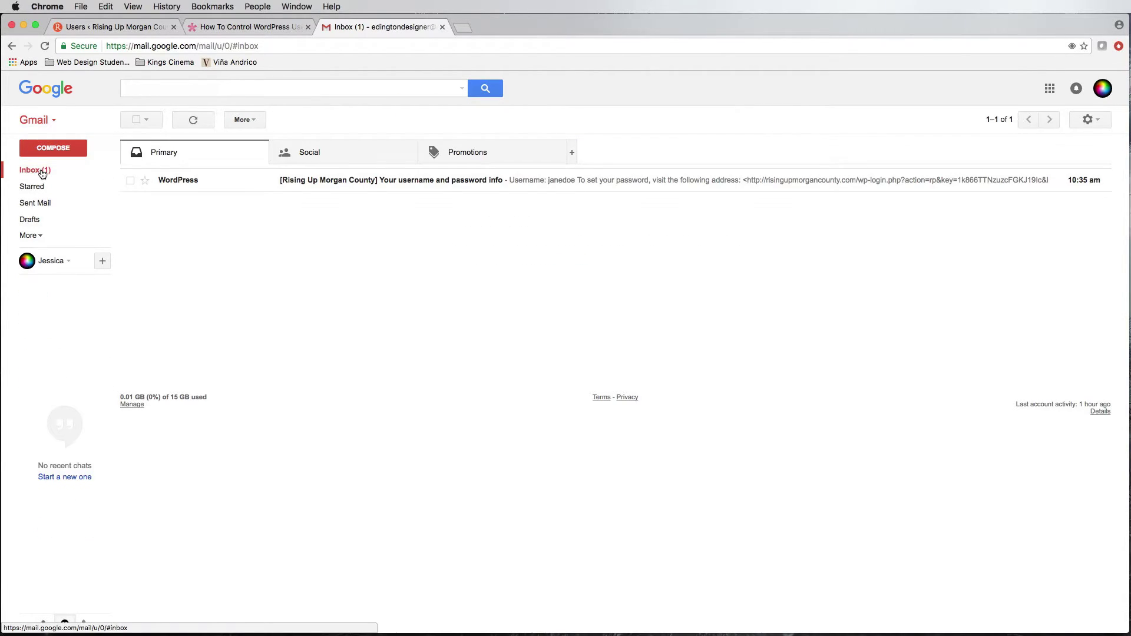
# - Open the WordPress email, note the username, and follow the password-setup link
pyautogui.click(321, 182)
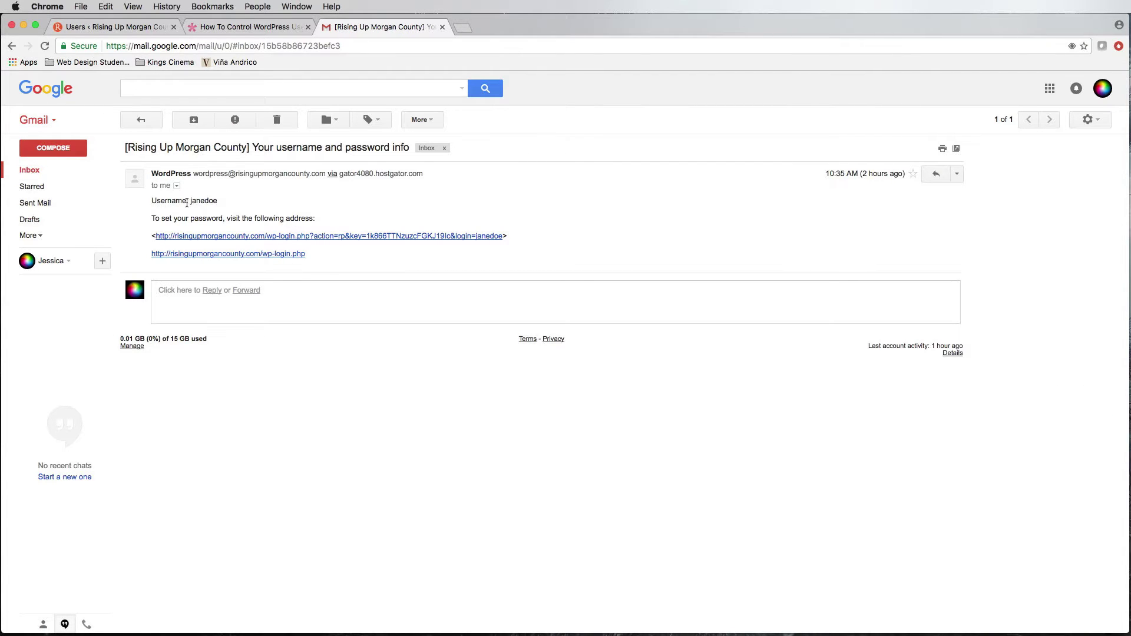
pyautogui.moveTo(190, 201); pyautogui.dragTo(217, 201)
pyautogui.click(244, 237)
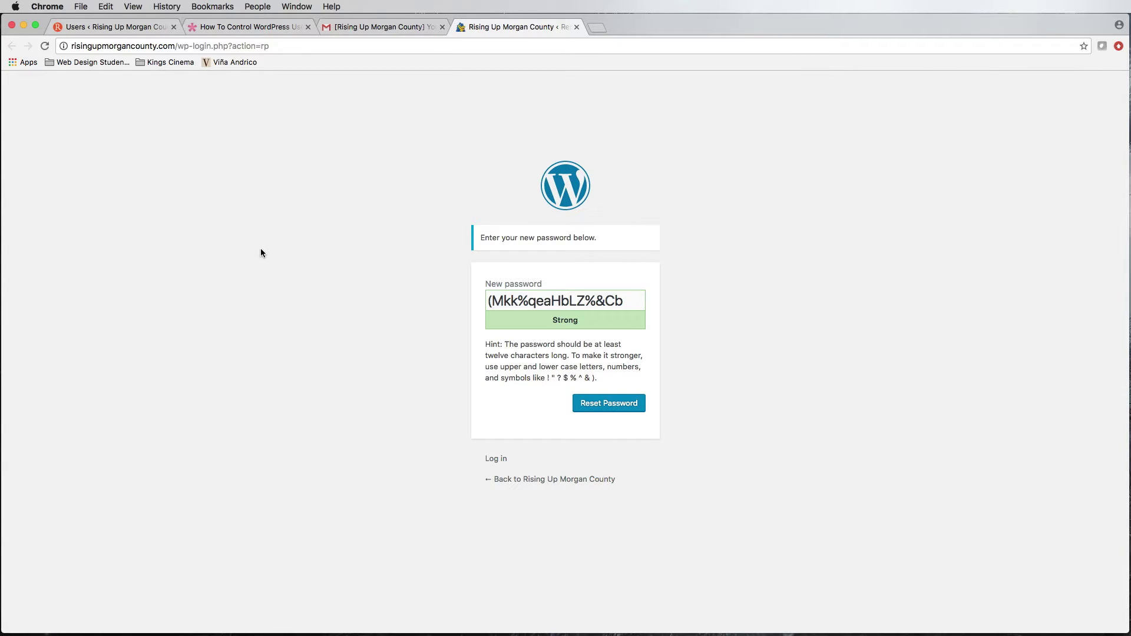
# - Replace the suggested strong password with your own custom password
pyautogui.moveTo(489, 301)
pyautogui.mouseDown()
pyautogui.moveTo(610, 303)
pyautogui.moveTo(627, 316)
pyautogui.moveTo(595, 303)
pyautogui.moveTo(498, 307)
pyautogui.mouseUp()
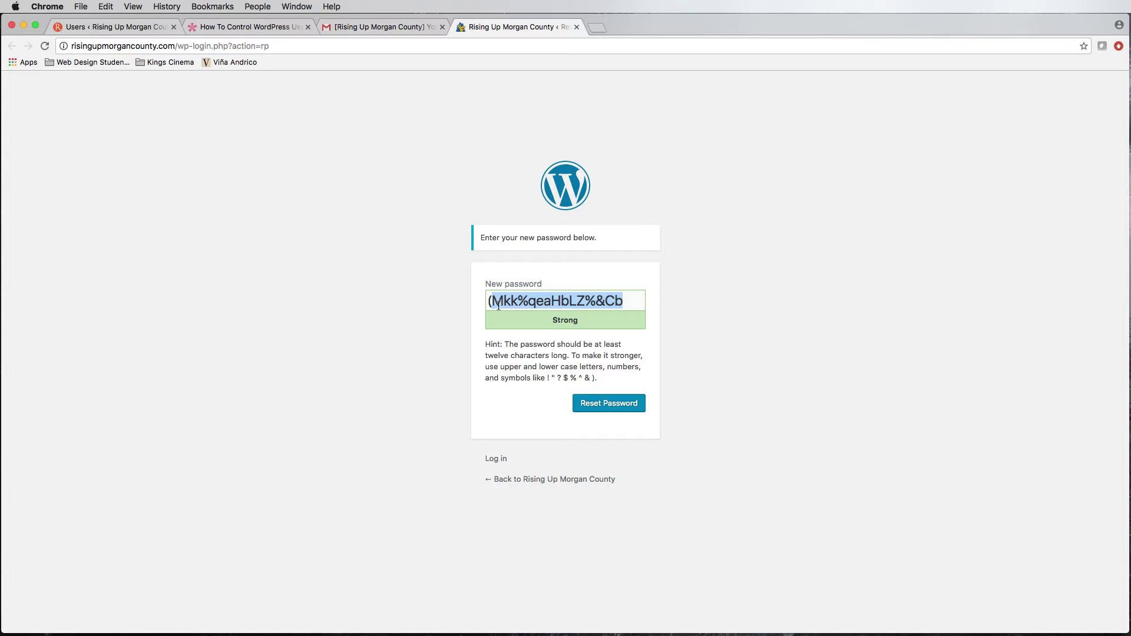
pyautogui.press('BackSpace')
pyautogui.press('BackSpace')
pyautogui.write('Sa')
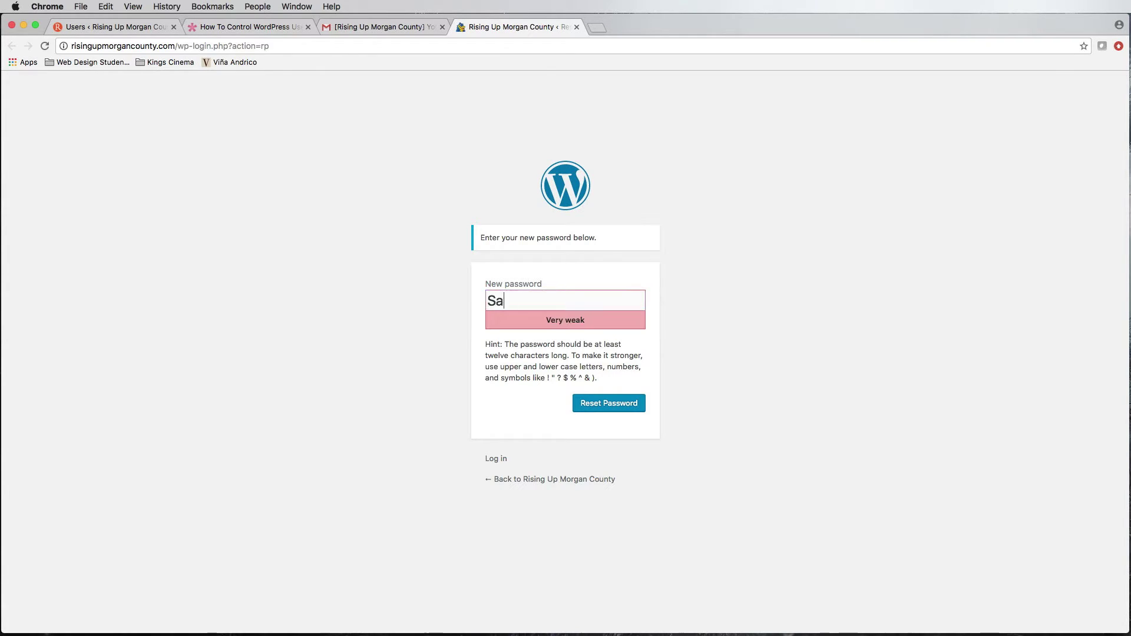
pyautogui.write('mple2017!')
pyautogui.click(152, 27)
# - Log the administrator out and save the new account's password on the reset page
pyautogui.moveTo(1084, 81)
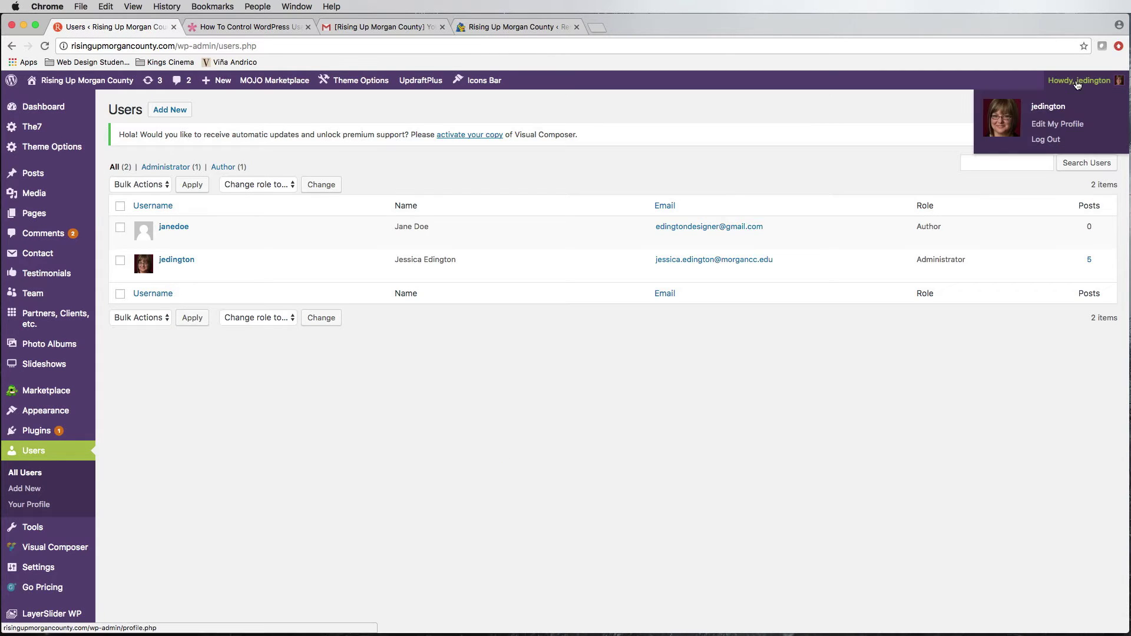
pyautogui.click(1038, 141)
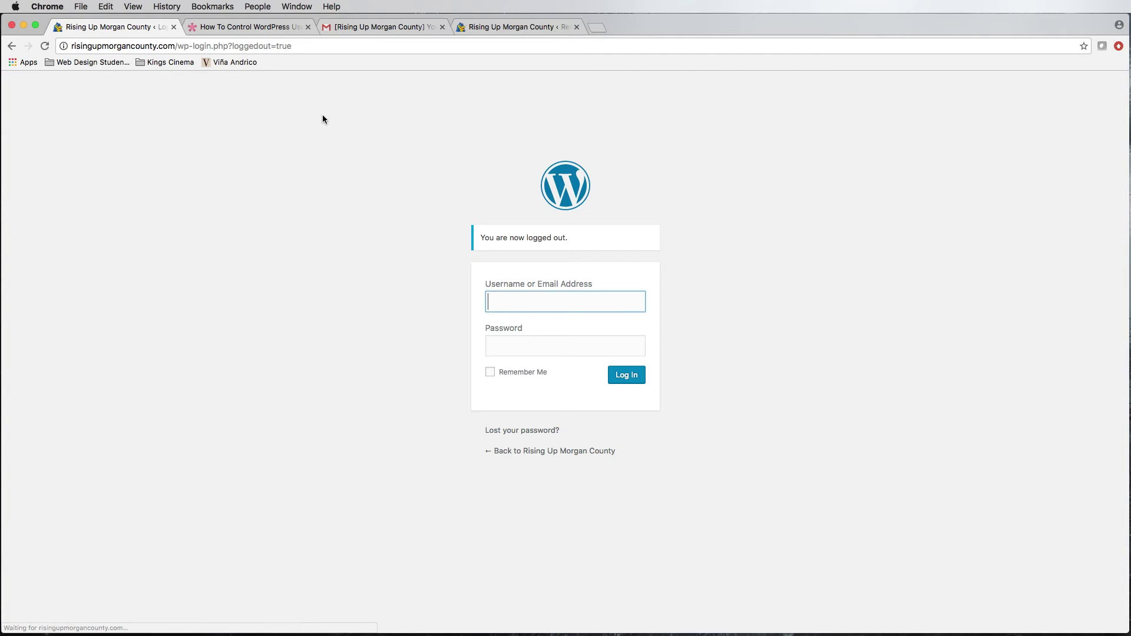
pyautogui.click(174, 29)
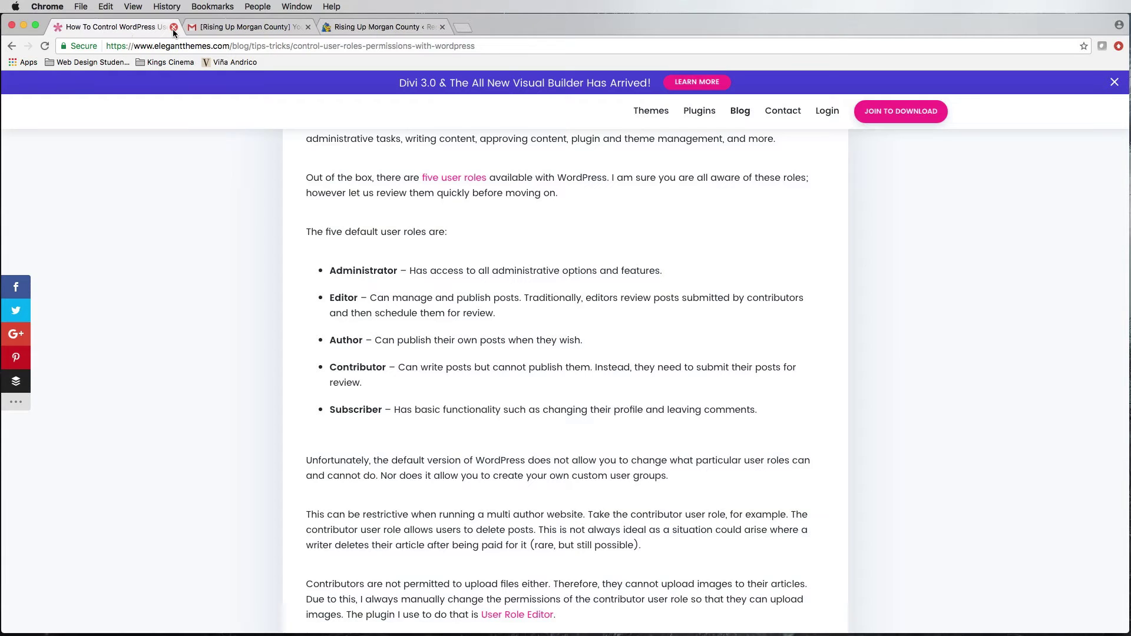
pyautogui.click(247, 29)
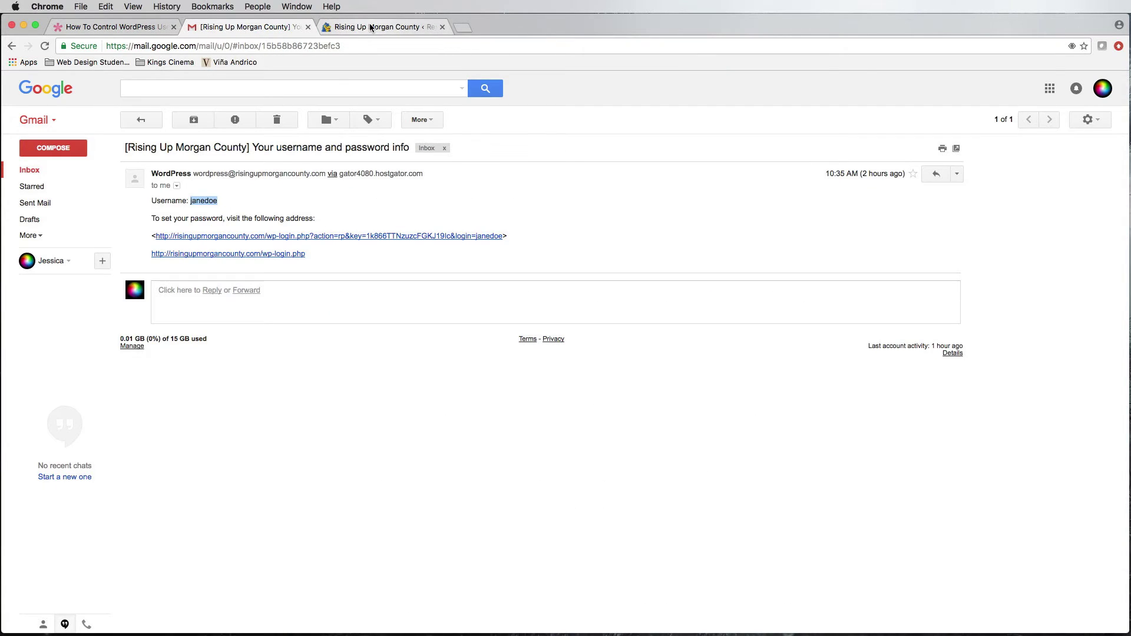
pyautogui.click(377, 26)
pyautogui.click(614, 406)
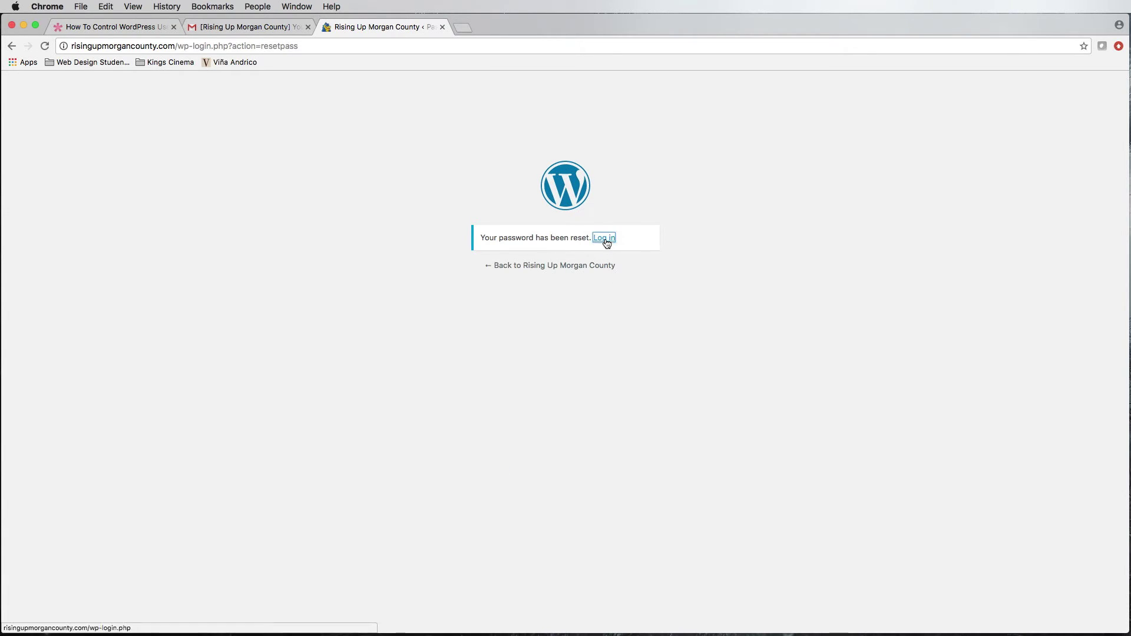
# - Open the login form and enter the new Author's username and password
pyautogui.click(605, 239)
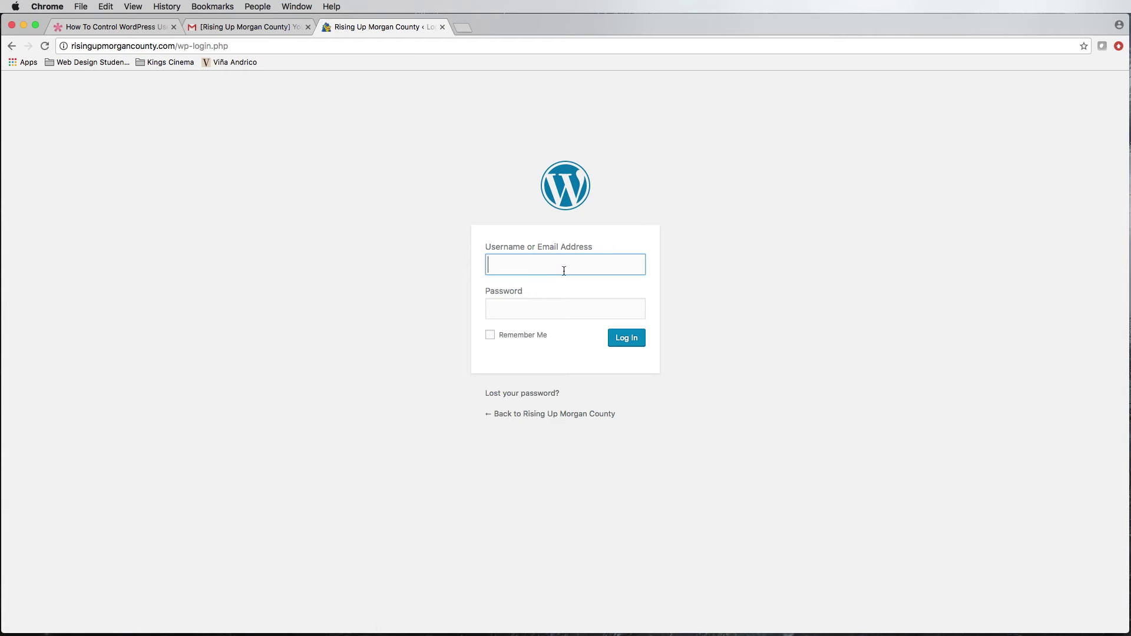
pyautogui.write('janedoe')
pyautogui.press('Tab')
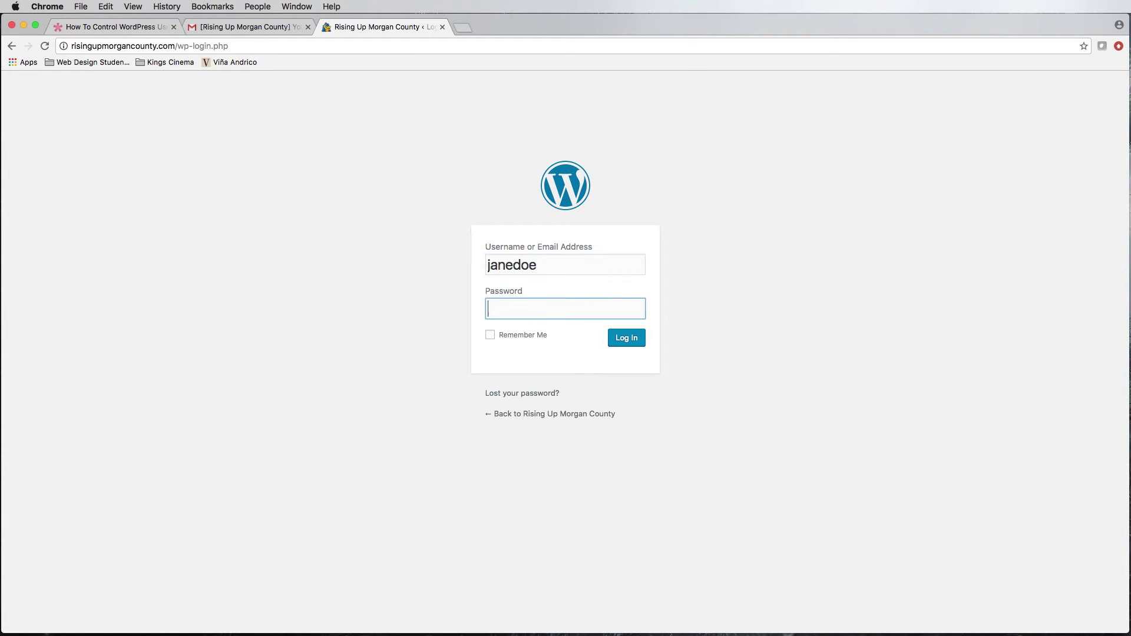
pyautogui.write('•••••••••••')
# - Log in as the Author, look through the Profile page, then log out via Howdy
pyautogui.click(618, 340)
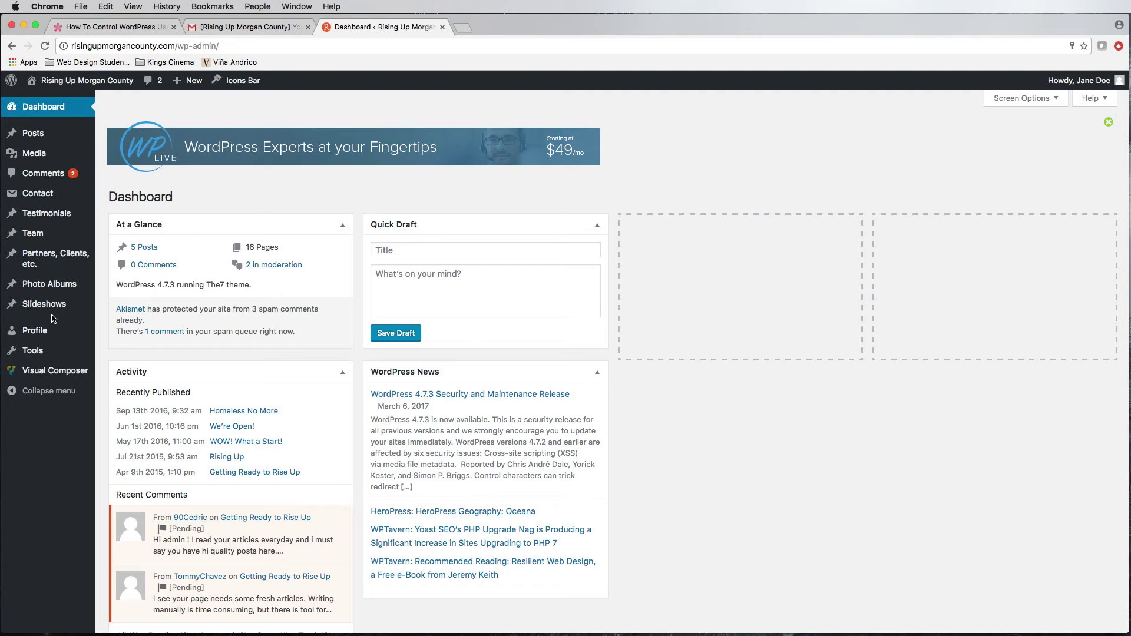
pyautogui.click(43, 332)
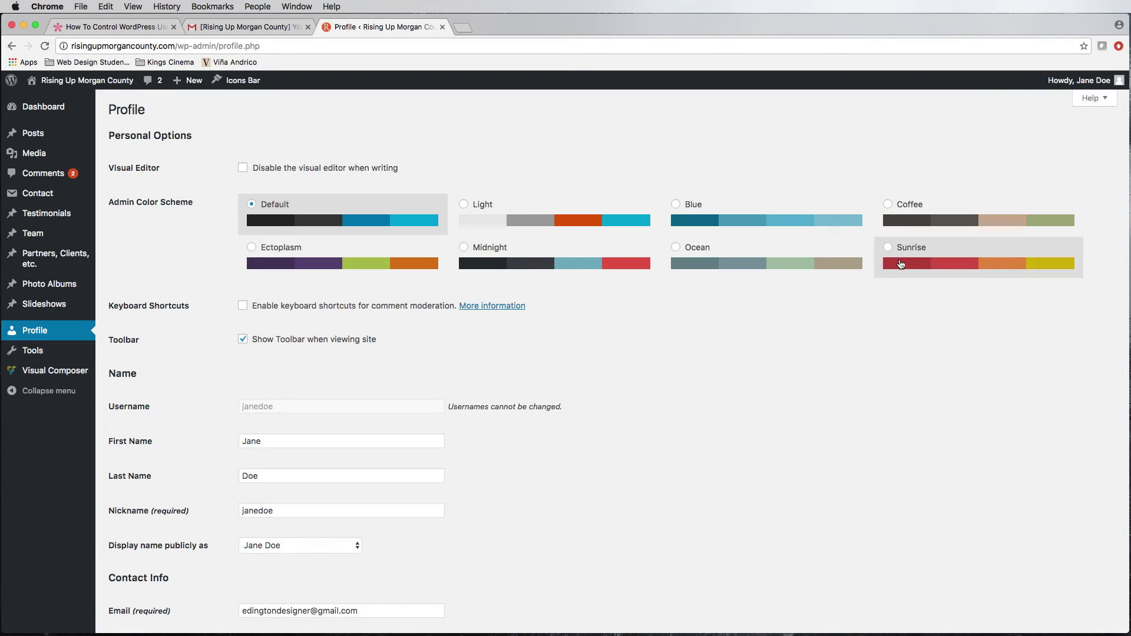
pyautogui.scroll(-3, 621, 306)
pyautogui.scroll(-10, 589, 306)
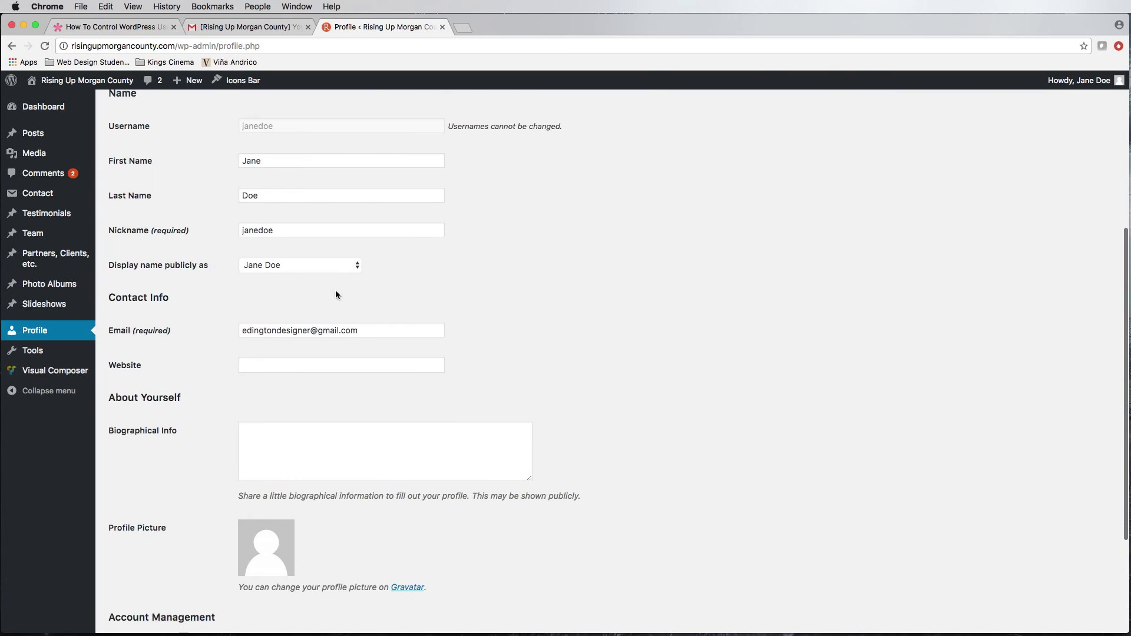
pyautogui.scroll(13, 368, 496)
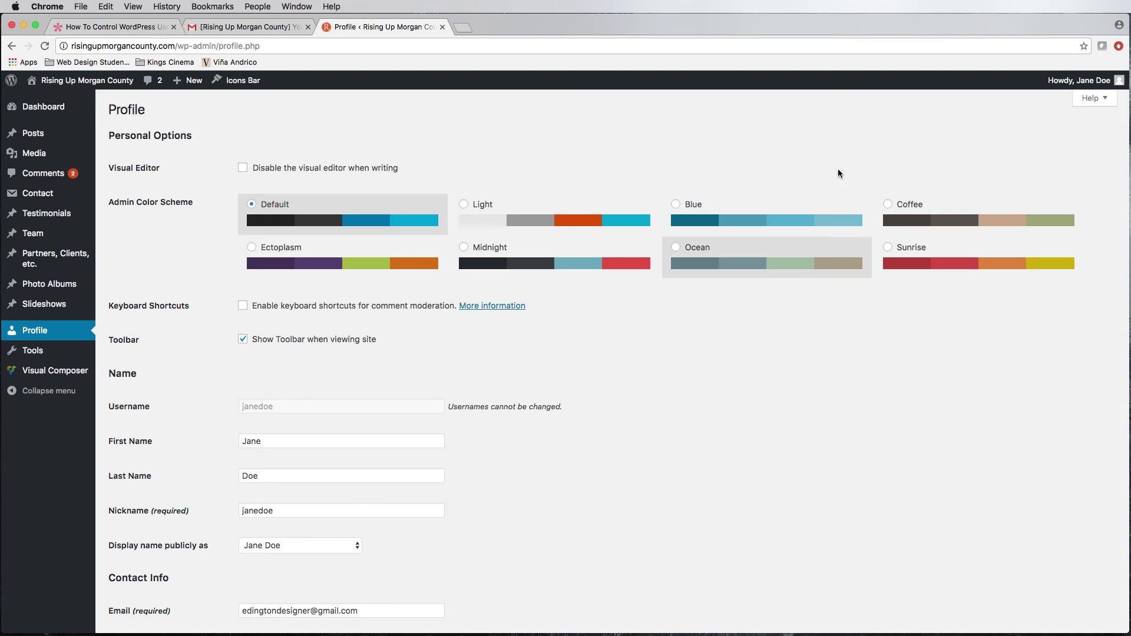
pyautogui.moveTo(1084, 80)
pyautogui.click(1043, 151)
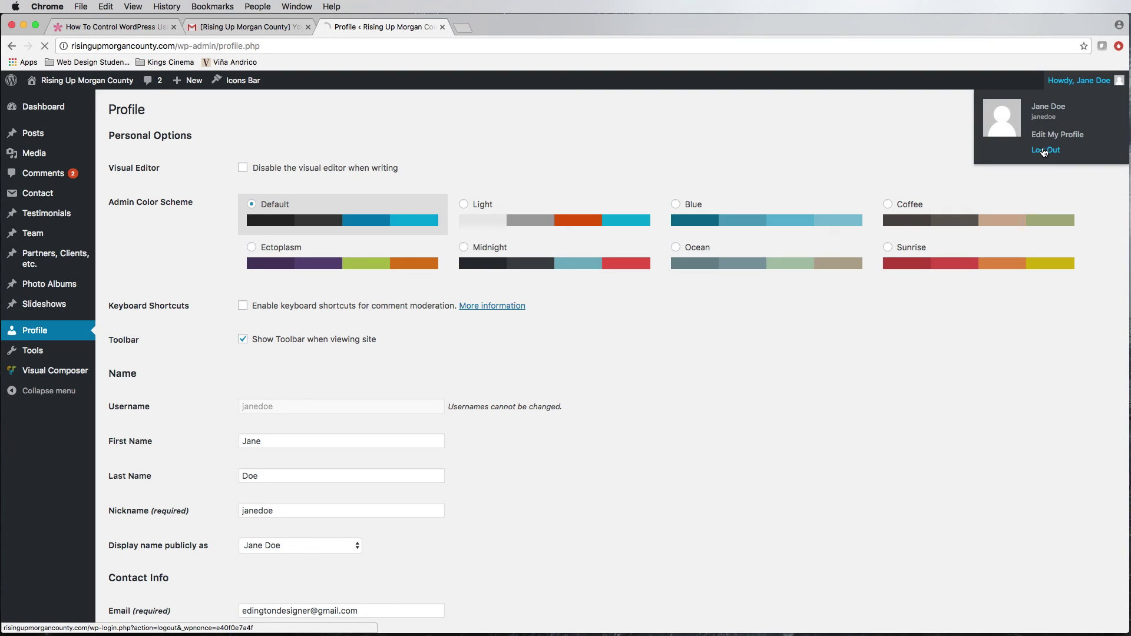